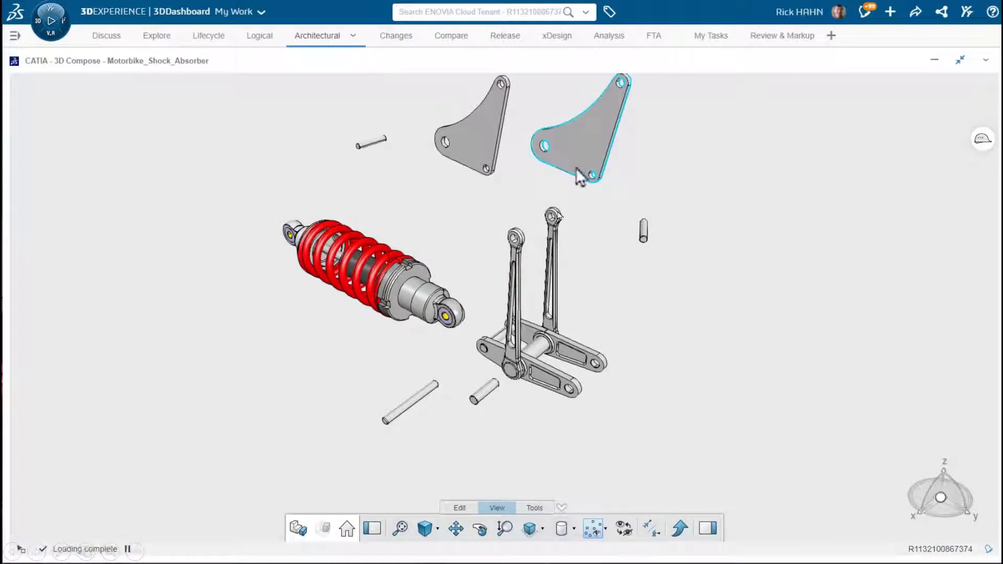
pyautogui.moveTo(572, 162); pyautogui.dragTo(543, 174)
pyautogui.moveTo(476, 150); pyautogui.dragTo(592, 158)
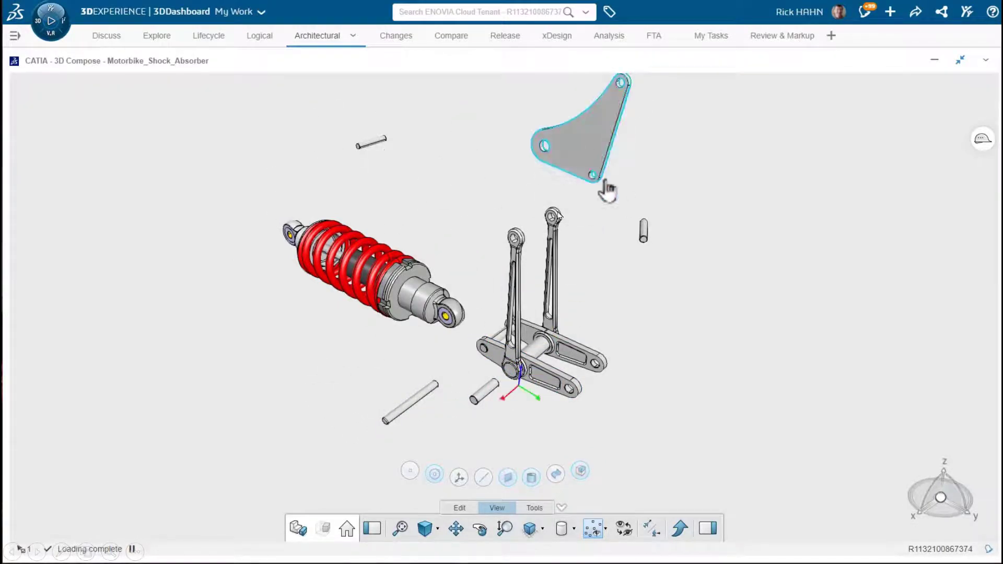
pyautogui.click(644, 235)
pyautogui.moveTo(644, 233); pyautogui.dragTo(443, 213)
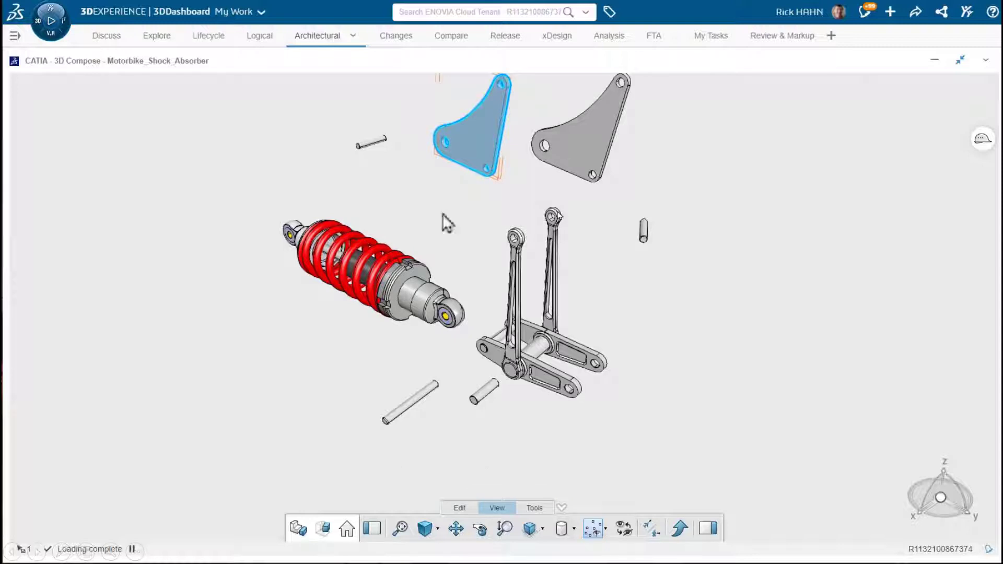
pyautogui.moveTo(485, 403); pyautogui.dragTo(448, 324)
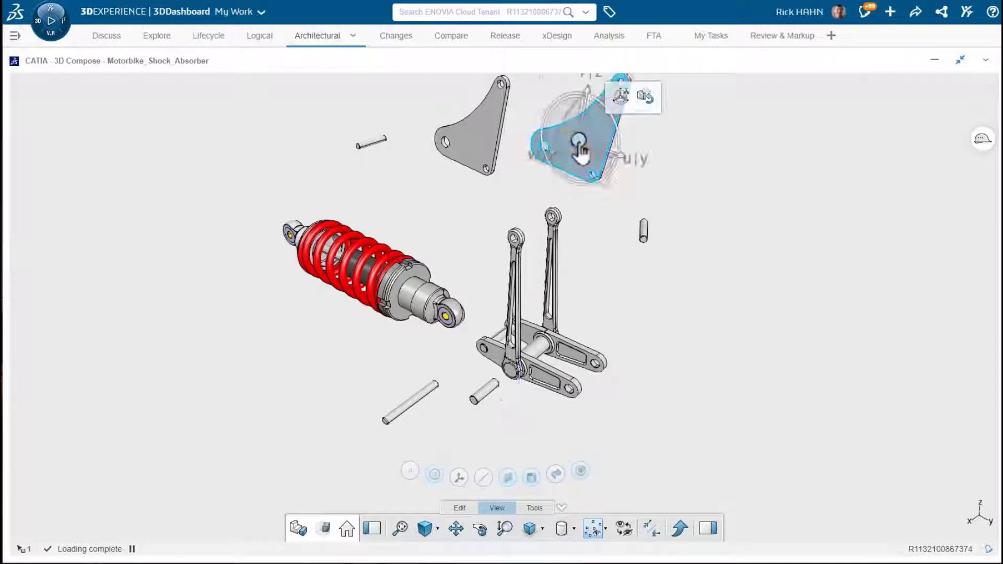
# Step: Snap the robot from the triangular plate onto the shock absorber's lower body, release it to its resting place and clear the selection
pyautogui.moveTo(579, 141); pyautogui.dragTo(428, 301)
pyautogui.click(428, 305)
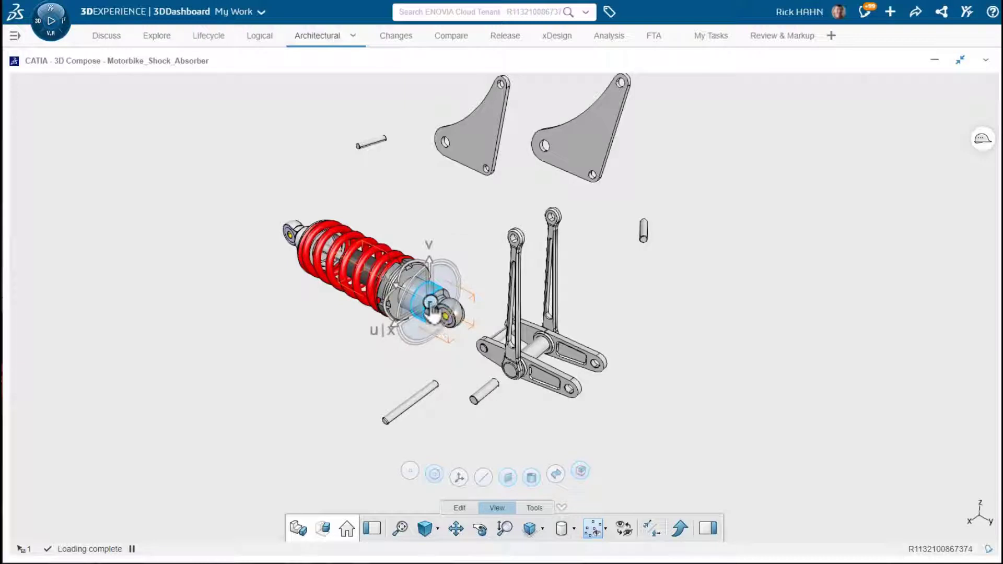
pyautogui.moveTo(430, 303); pyautogui.dragTo(778, 379)
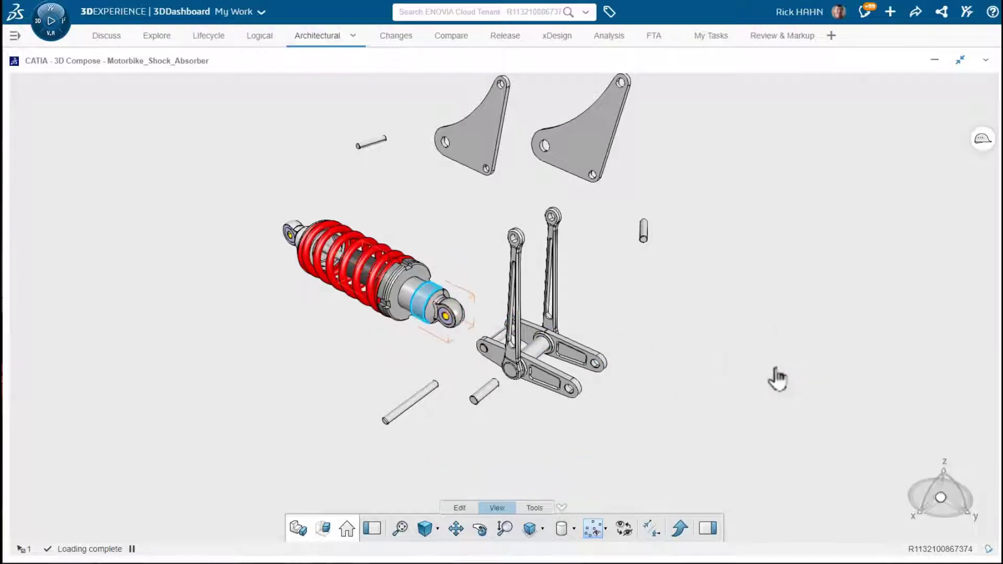
pyautogui.click(777, 377)
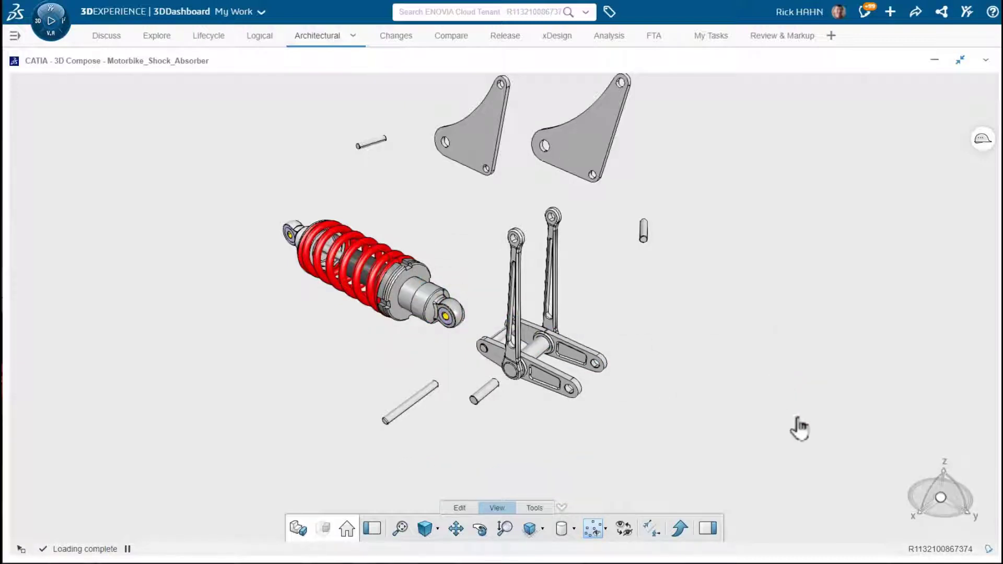
# Step: Try moving the long pin and the shock absorber's lower body with the robot placed on the triangular plate, and discard the moves
pyautogui.moveTo(945, 506); pyautogui.dragTo(576, 210)
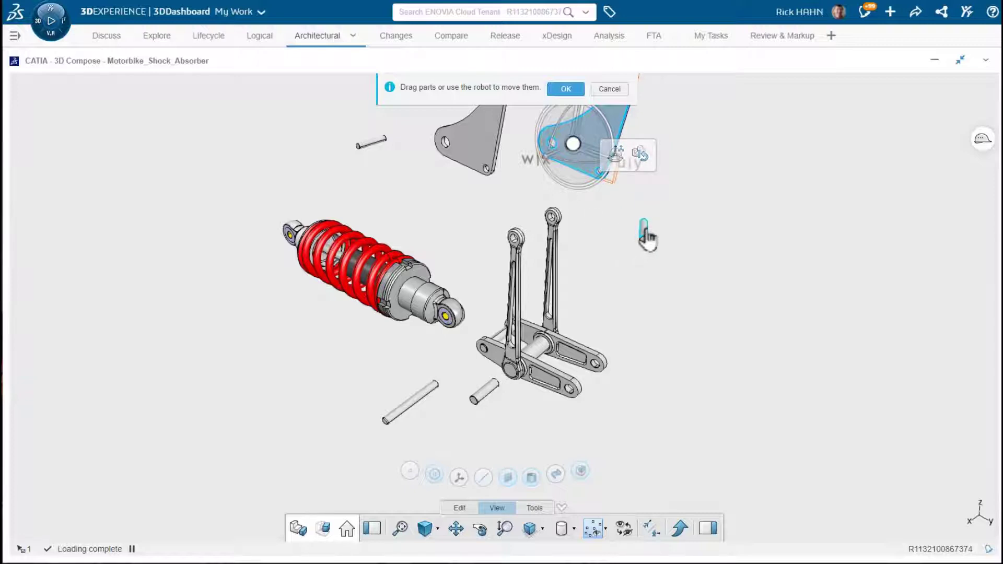
pyautogui.click(412, 402)
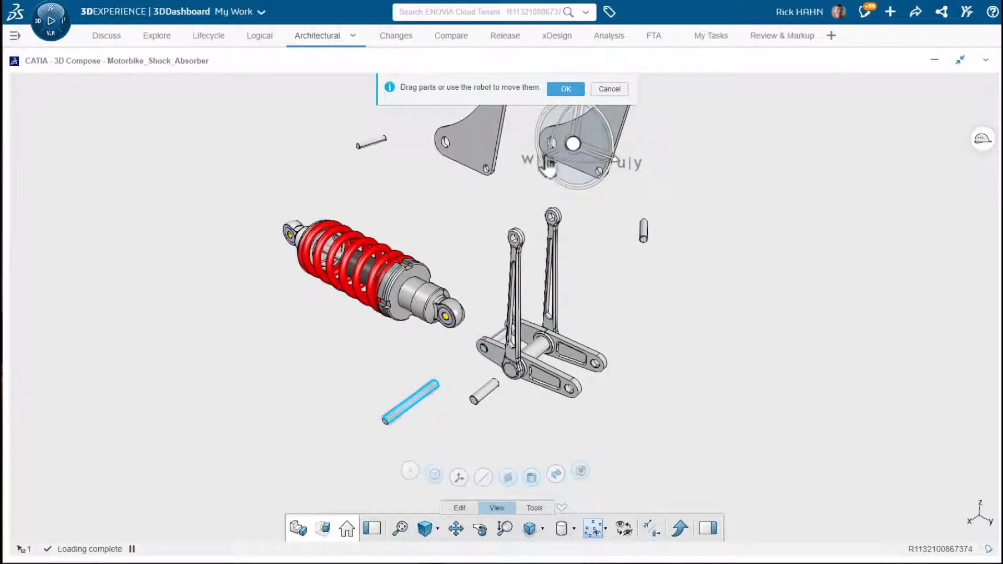
pyautogui.click(535, 166)
pyautogui.moveTo(532, 164); pyautogui.dragTo(554, 172)
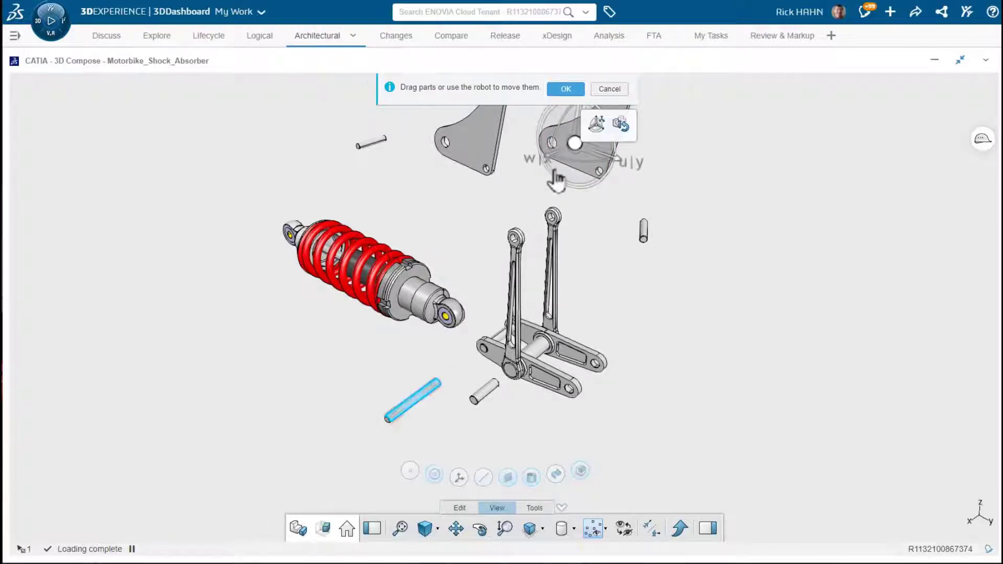
pyautogui.click(428, 289)
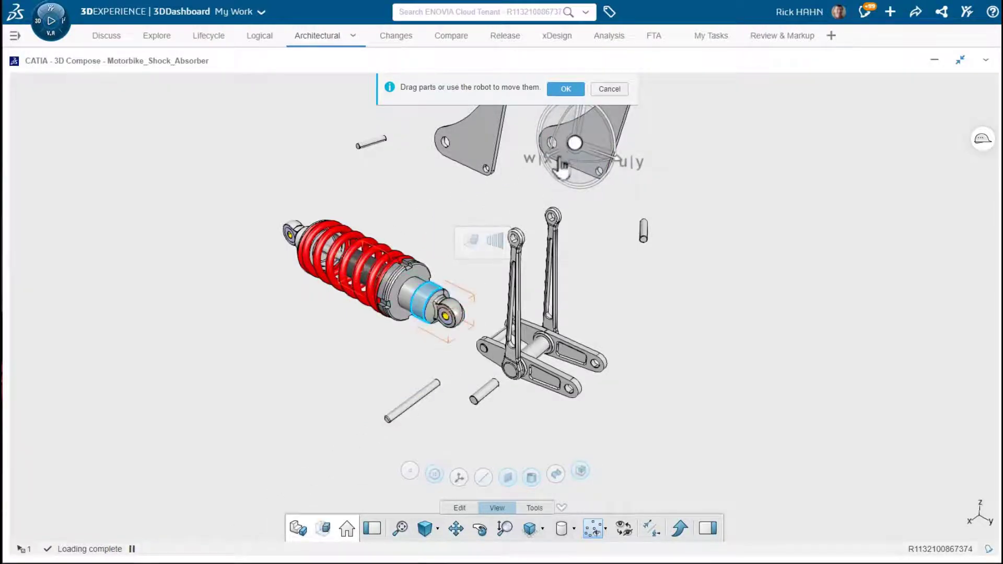
pyautogui.moveTo(549, 160); pyautogui.dragTo(416, 228)
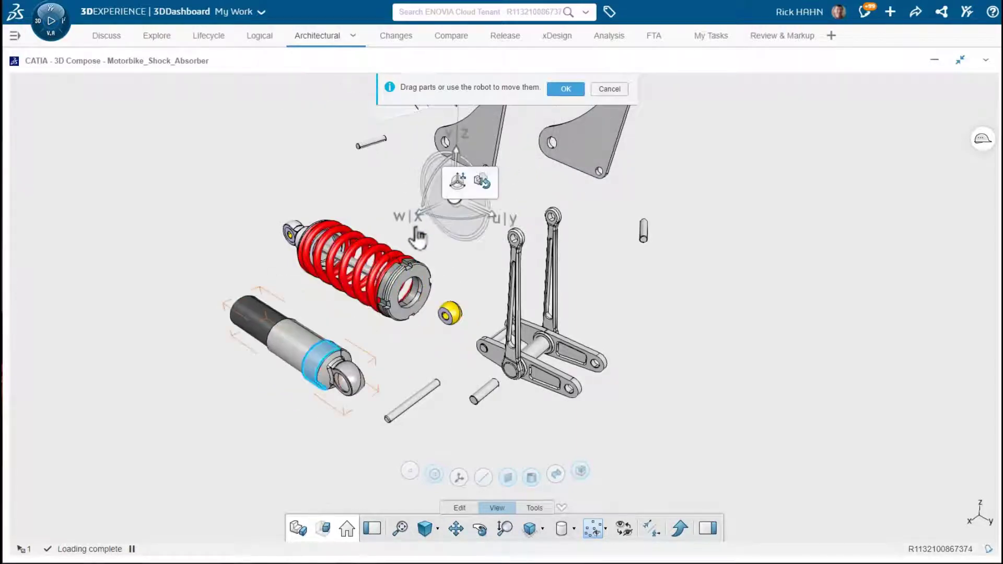
pyautogui.click(608, 89)
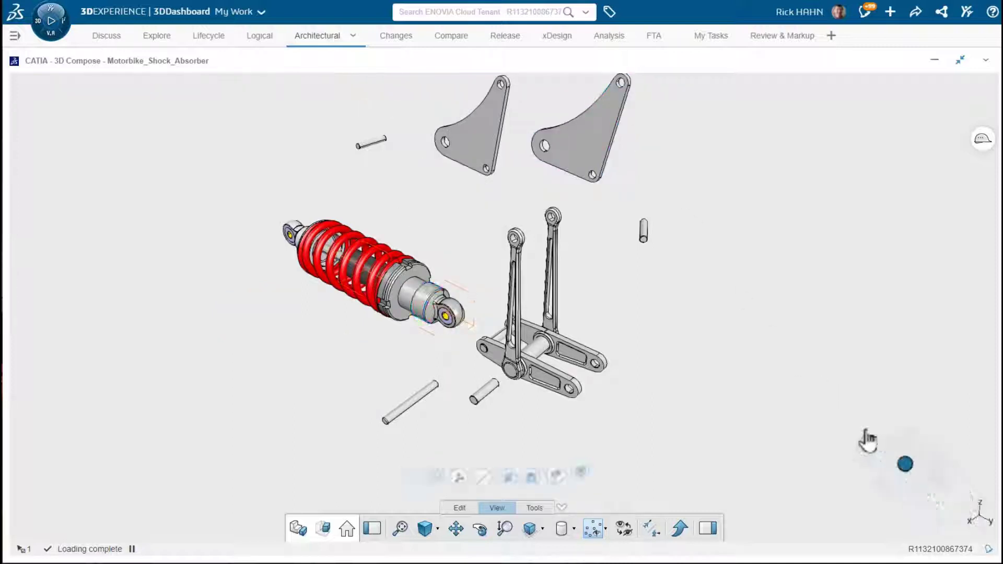
# Step: Try rotating the shock absorber's lower body to 322° and shifting it about 88 mm with the robot, discard the moves and deselect it
pyautogui.click(427, 302)
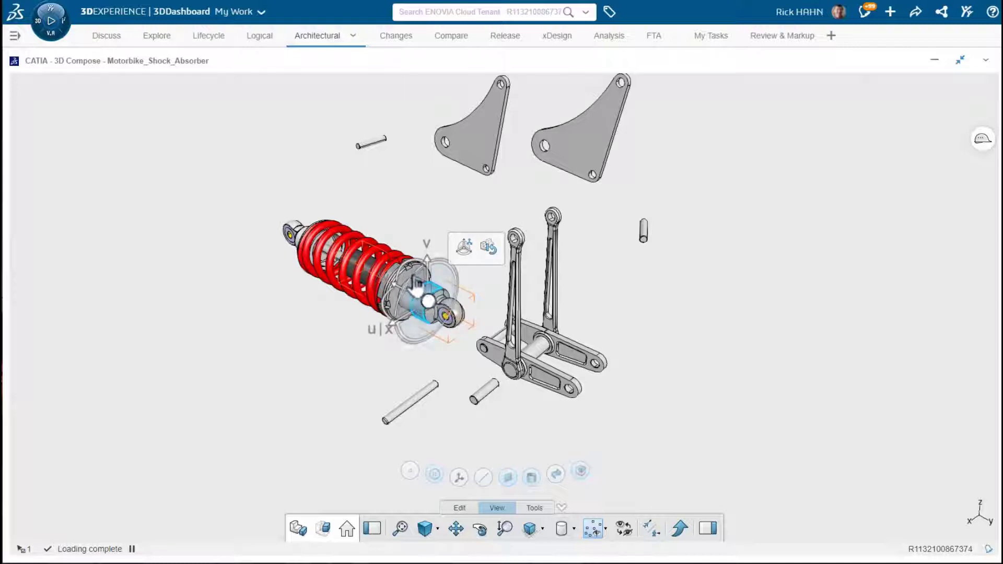
pyautogui.moveTo(416, 285); pyautogui.dragTo(356, 299)
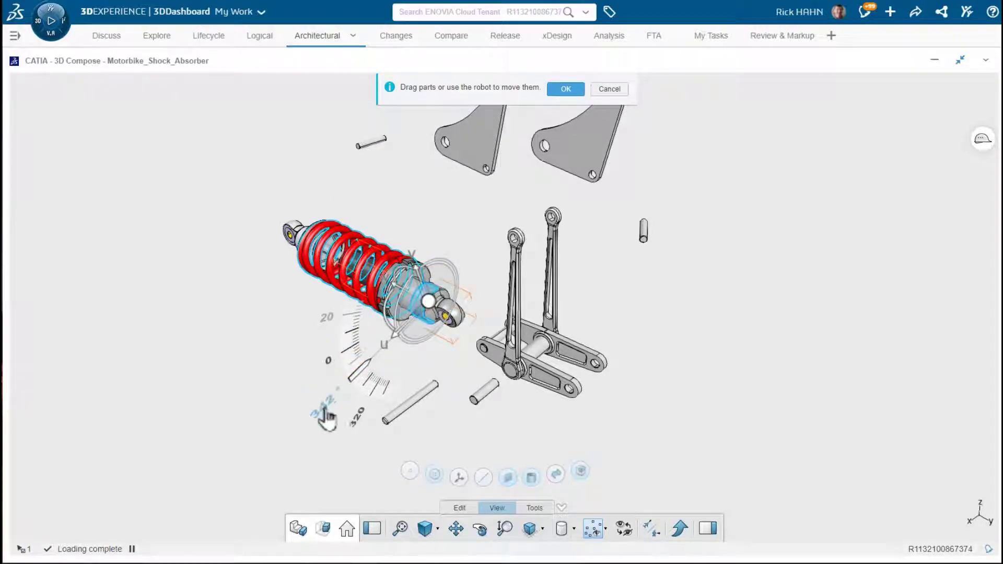
pyautogui.click(325, 410)
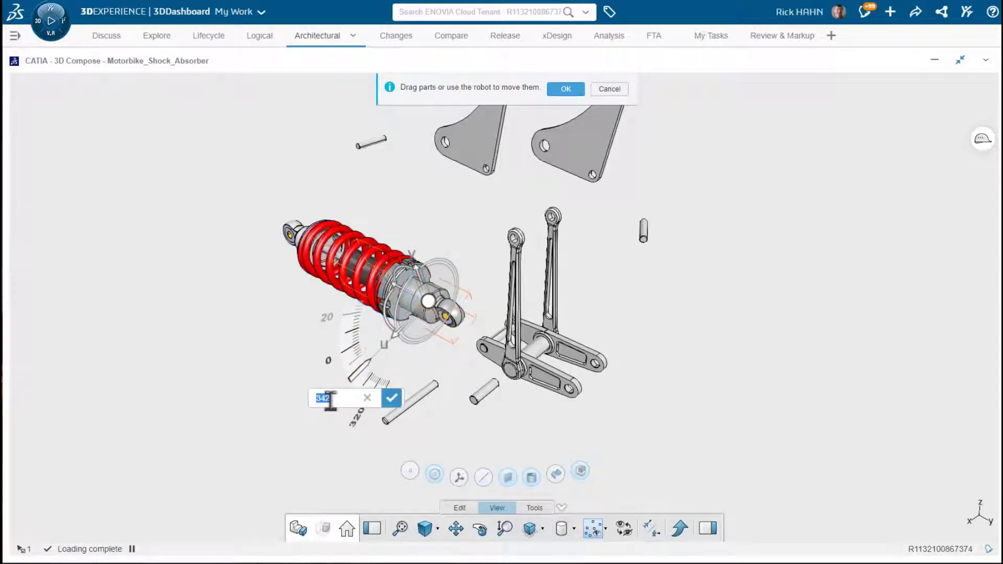
pyautogui.write('322')
pyautogui.press('Return')
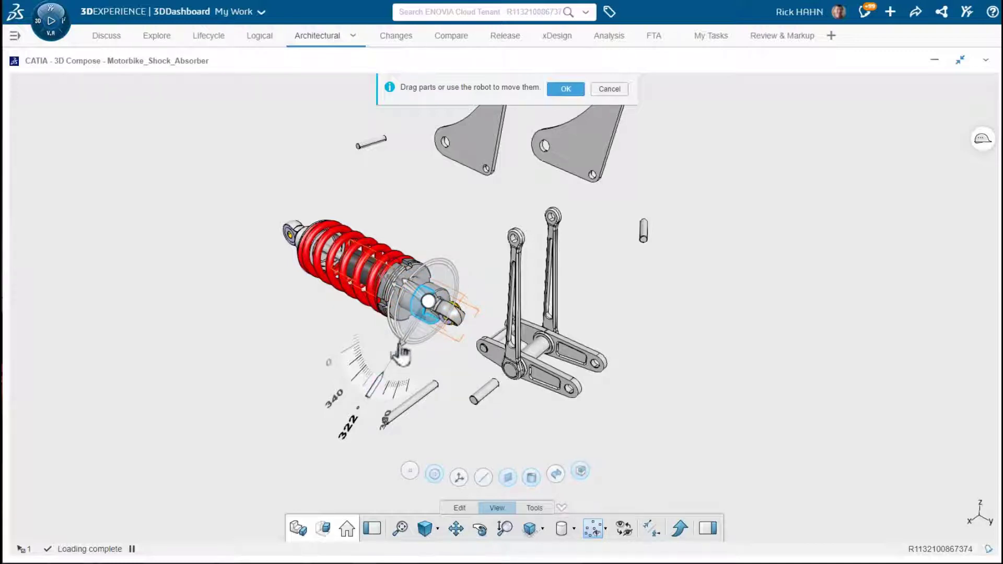
pyautogui.moveTo(414, 330); pyautogui.dragTo(364, 405)
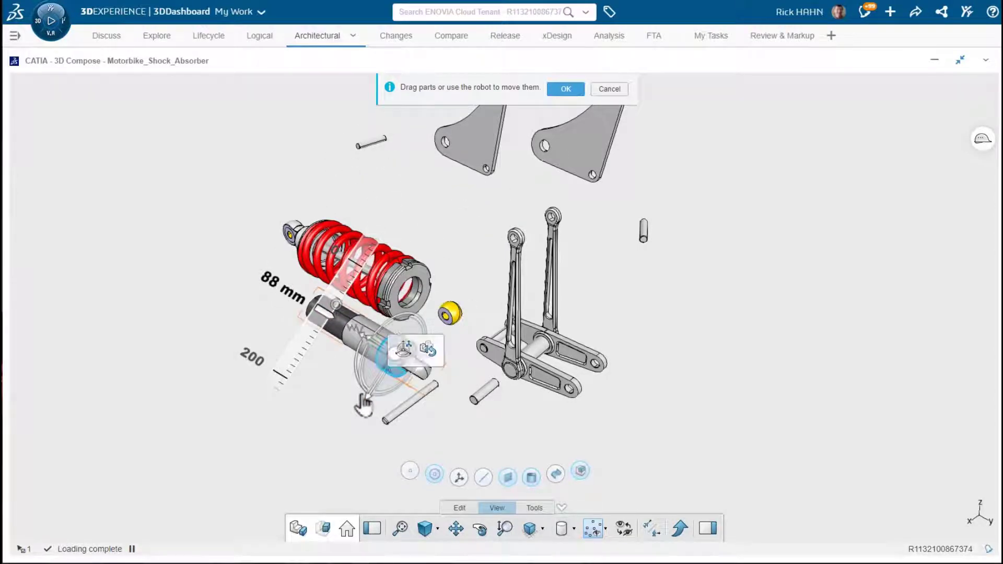
pyautogui.click(609, 89)
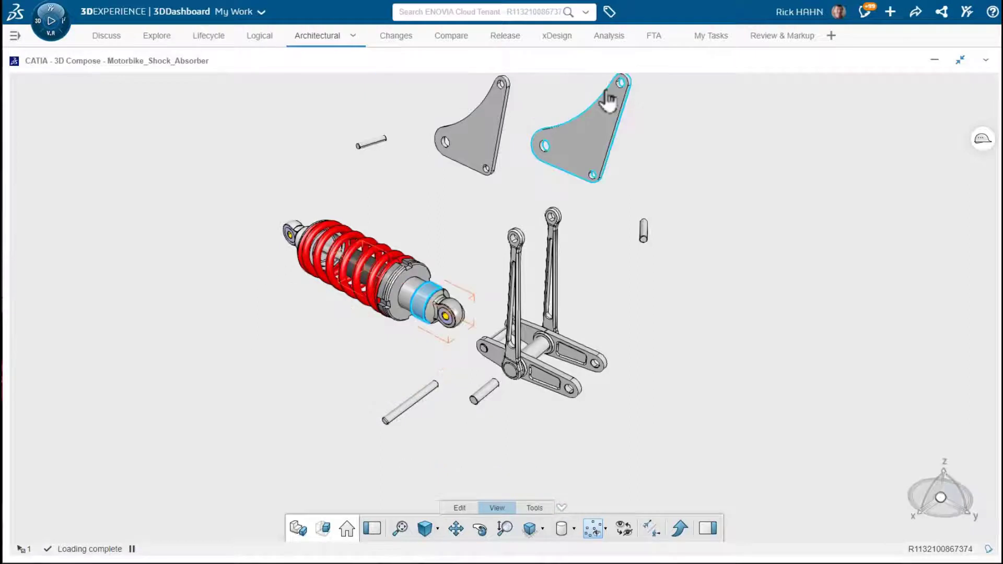
pyautogui.click(631, 307)
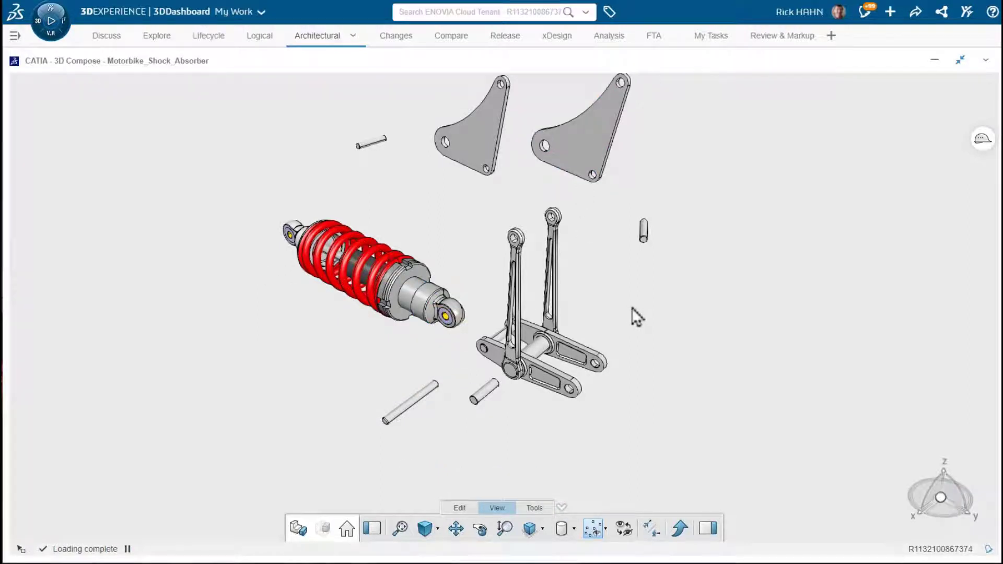
# Step: Select the shock absorber's lower body, widen the selection past LowerBody__Shock_Absorber to the whole shock absorber, and clear it
pyautogui.click(425, 316)
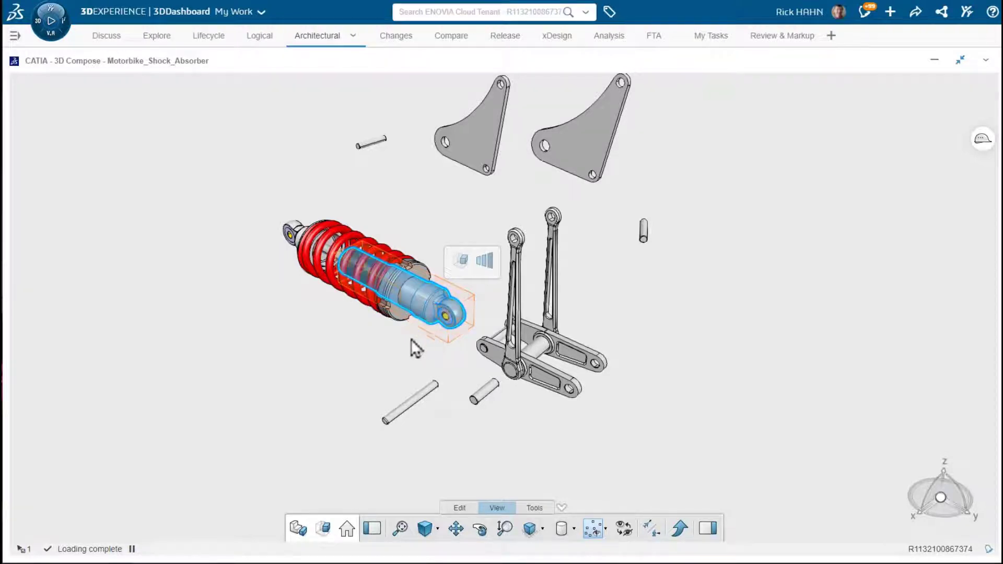
pyautogui.click(301, 373)
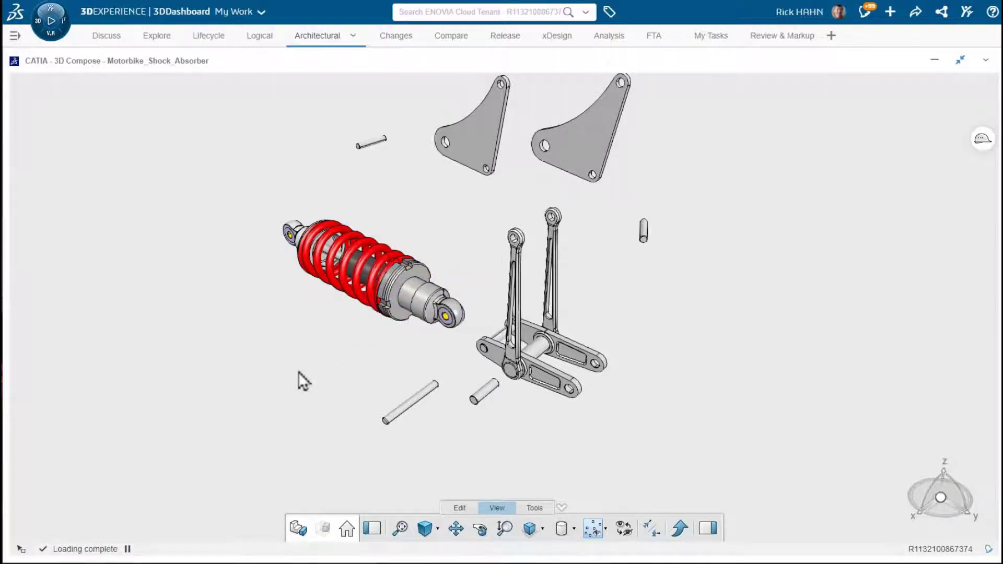
pyautogui.click(459, 313)
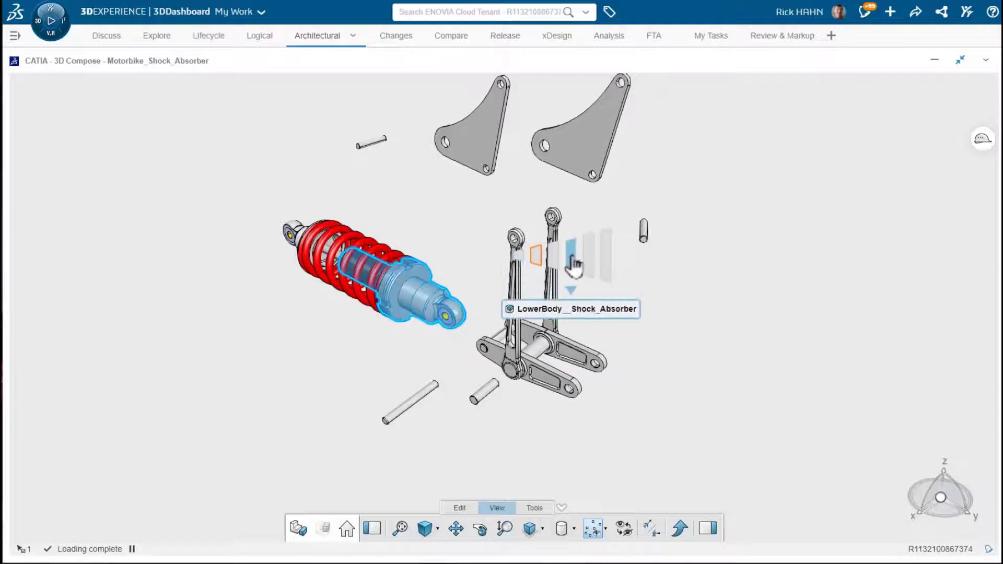
pyautogui.click(589, 265)
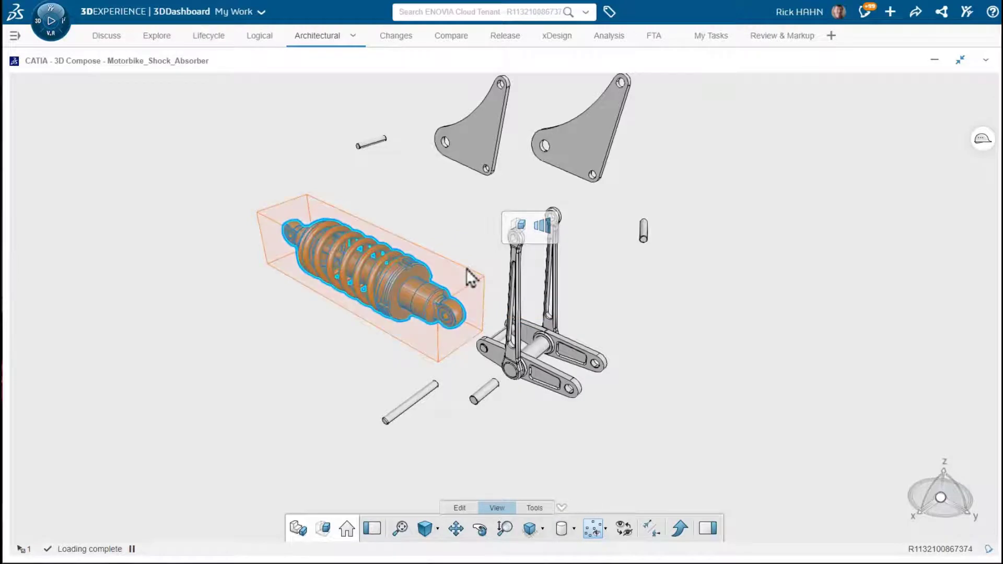
pyautogui.click(470, 218)
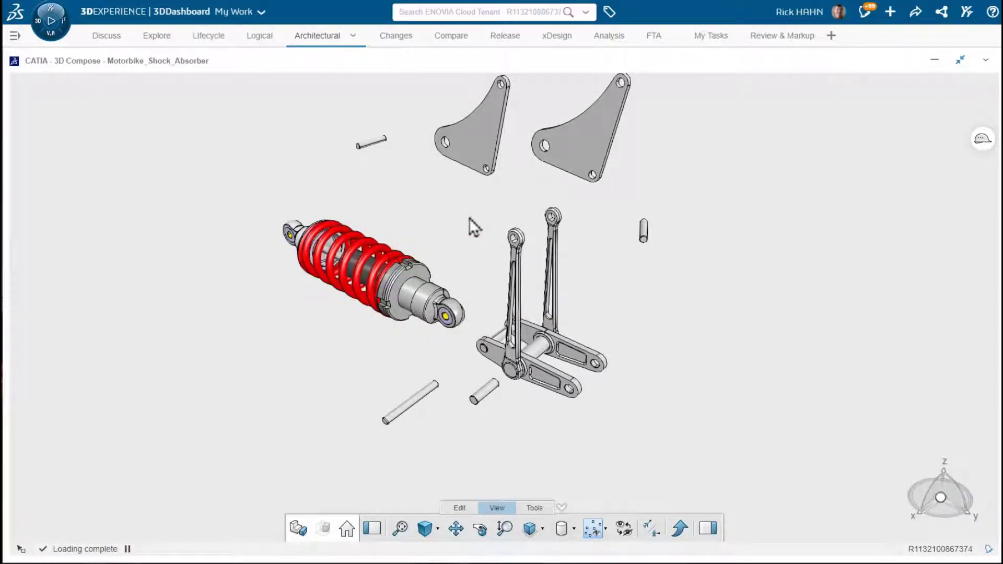
# Step: Select the linkage's cross tube, widen the selection to its parent assembly with the two upright arms, and clear it
pyautogui.click(544, 349)
pyautogui.click(606, 302)
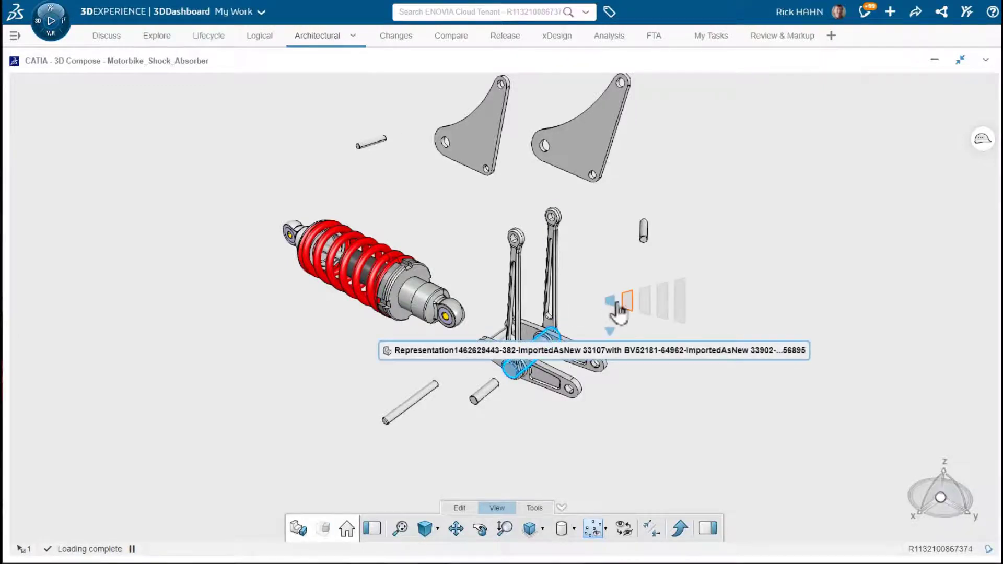
pyautogui.click(660, 310)
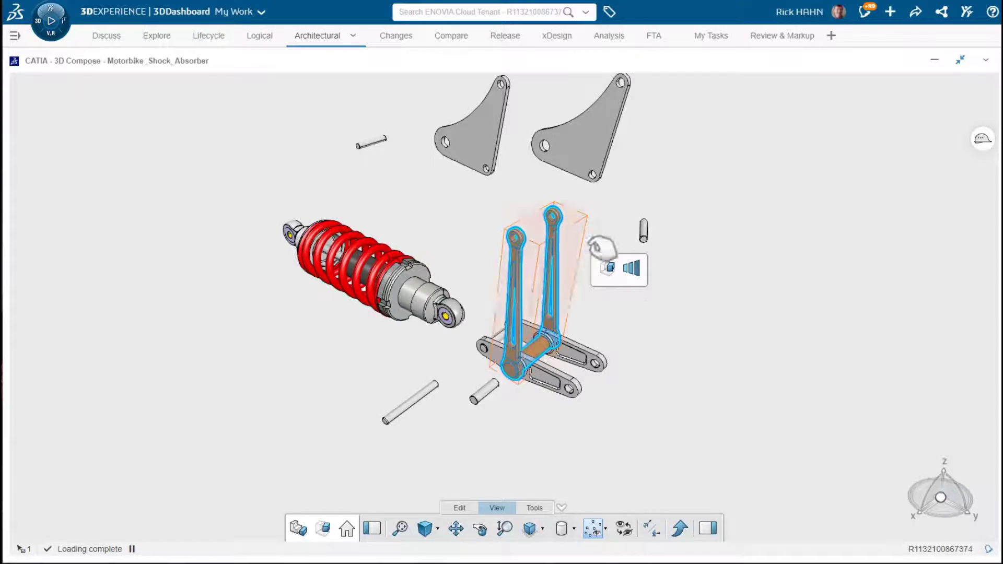
pyautogui.click(667, 326)
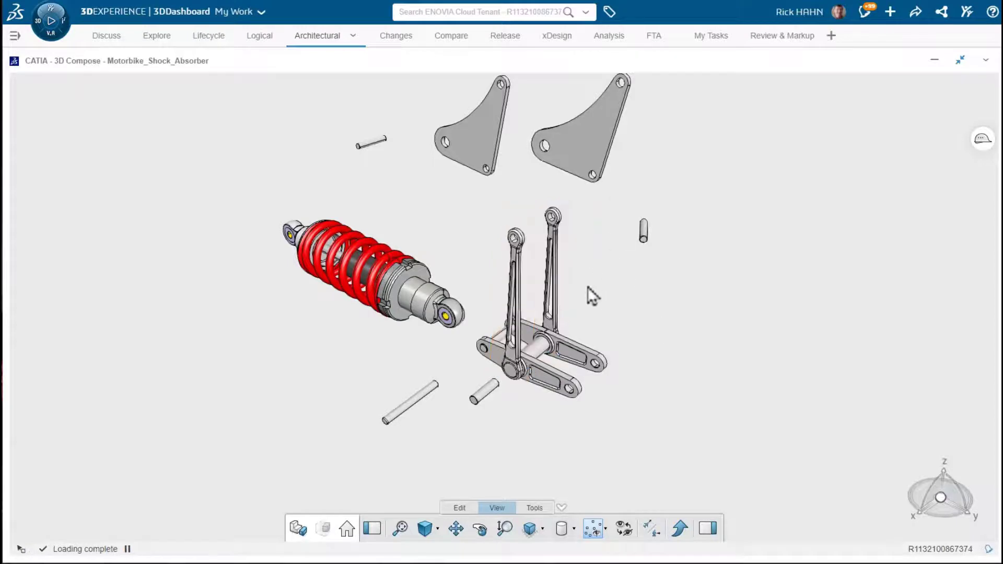
# Step: Select the whole shock absorber and the nearer triangular plate one after the other, clearing the selection each time
pyautogui.click(424, 312)
pyautogui.click(407, 362)
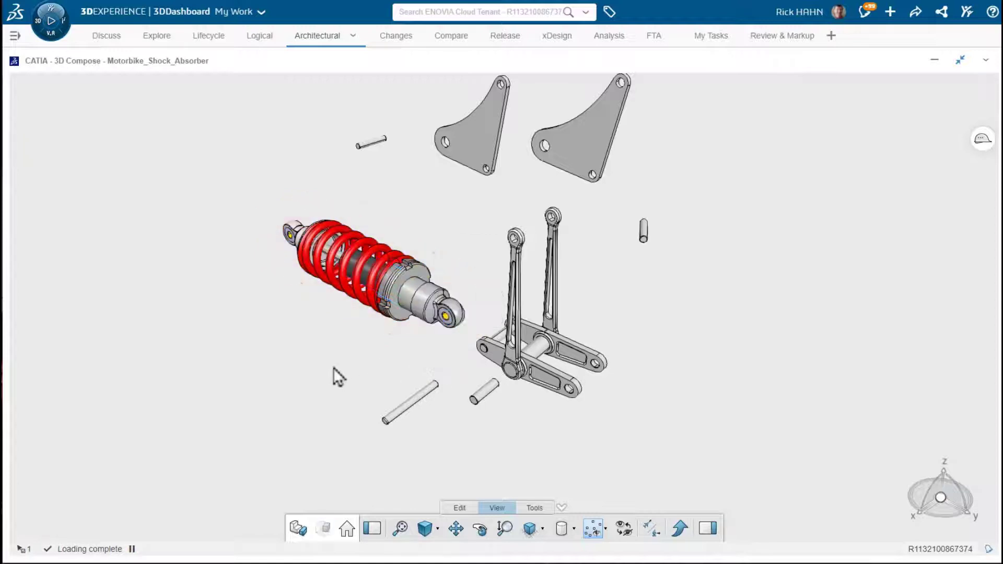
pyautogui.click(489, 161)
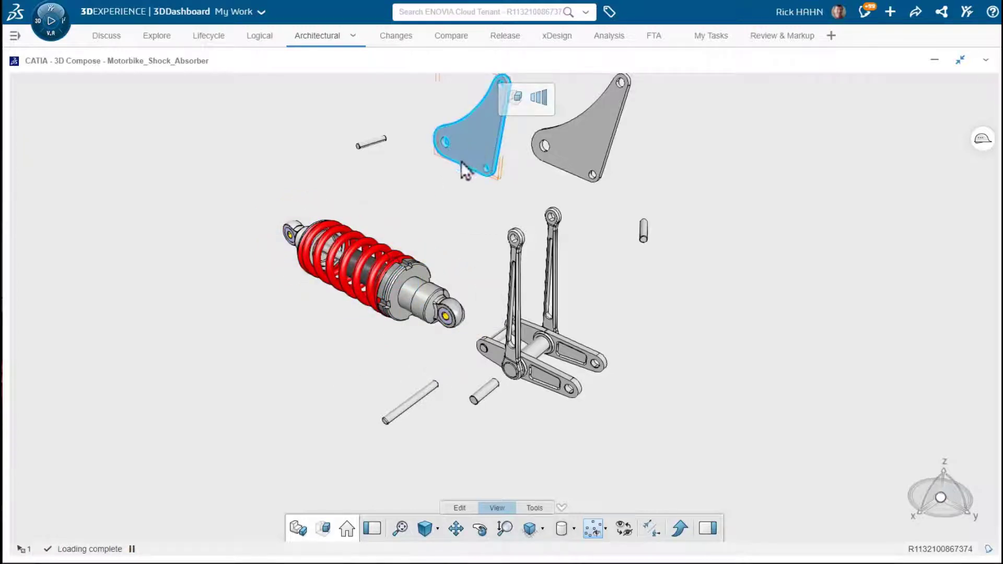
pyautogui.click(509, 182)
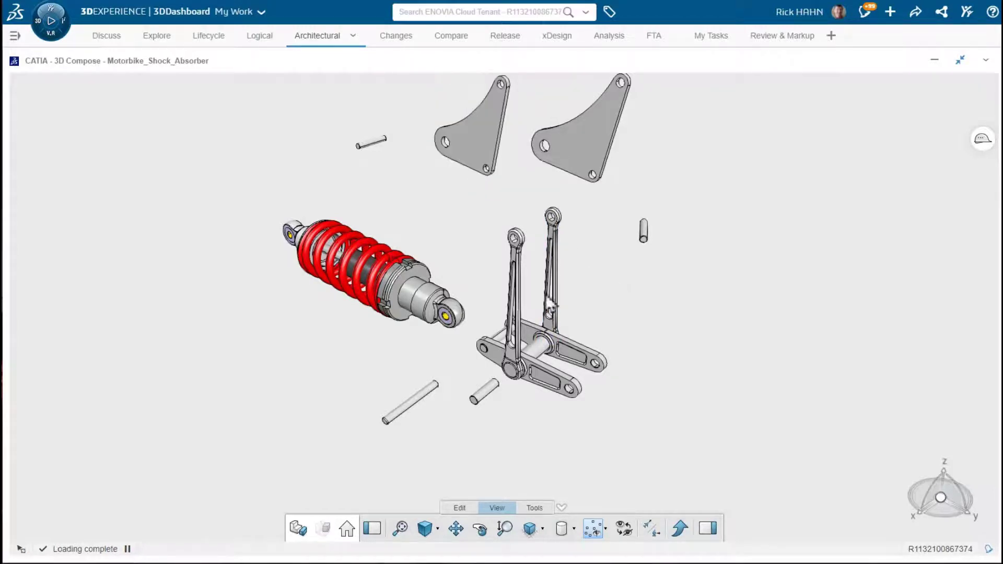
# Step: Attach the robot to the whole shock absorber and move it so its lower eye sits between the linkage's short arms at the pin
pyautogui.keyDown('ctrl'); pyautogui.moveTo(482, 336); pyautogui.dragTo(488, 206, button='middle'); pyautogui.keyUp('ctrl')
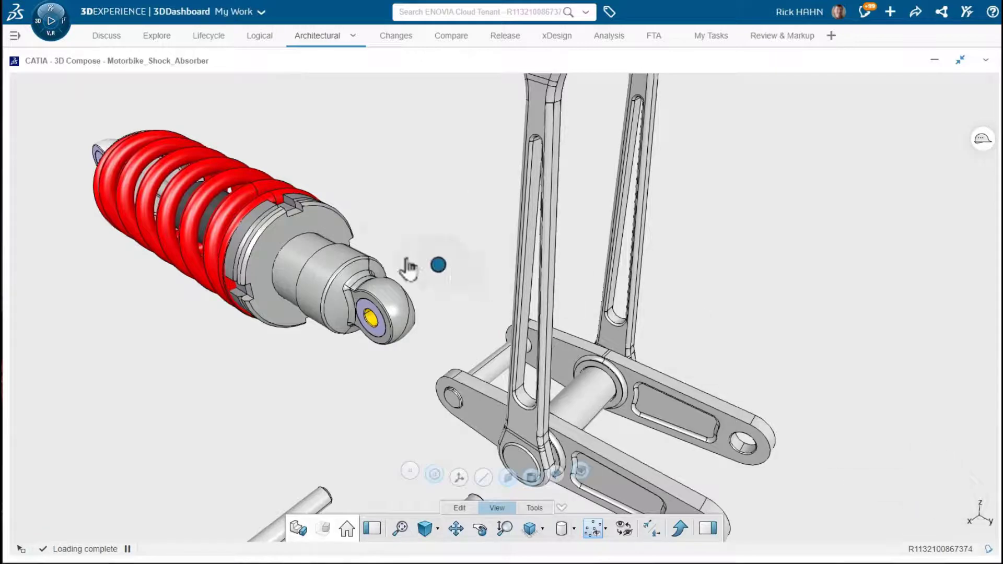
pyautogui.click(301, 266)
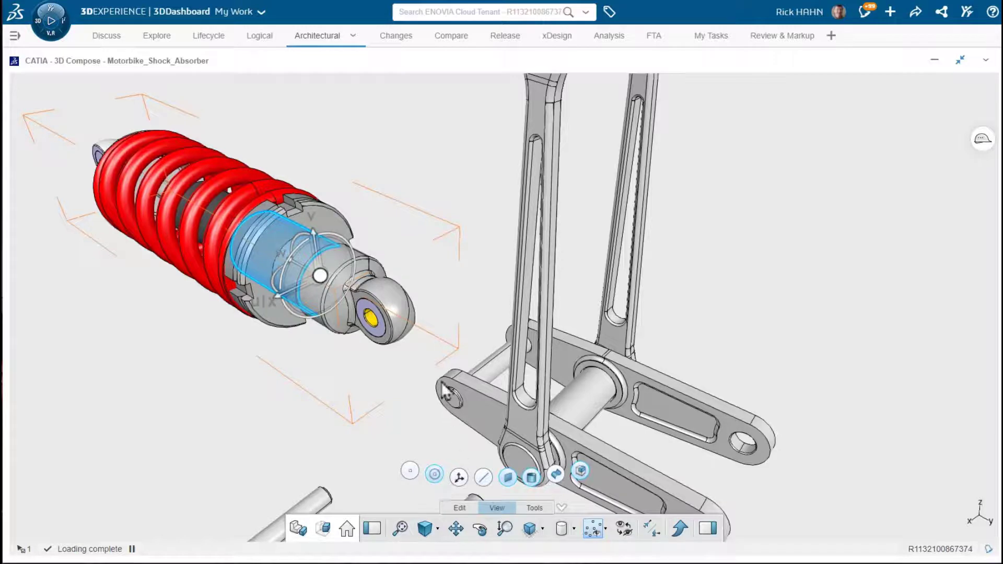
pyautogui.moveTo(372, 322); pyautogui.dragTo(496, 371)
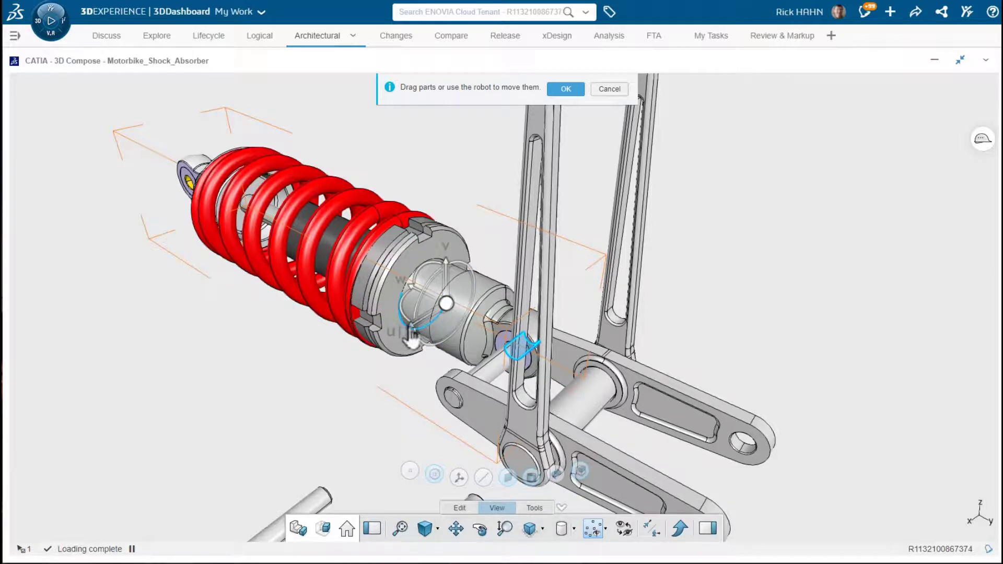
pyautogui.moveTo(412, 339); pyautogui.dragTo(372, 360)
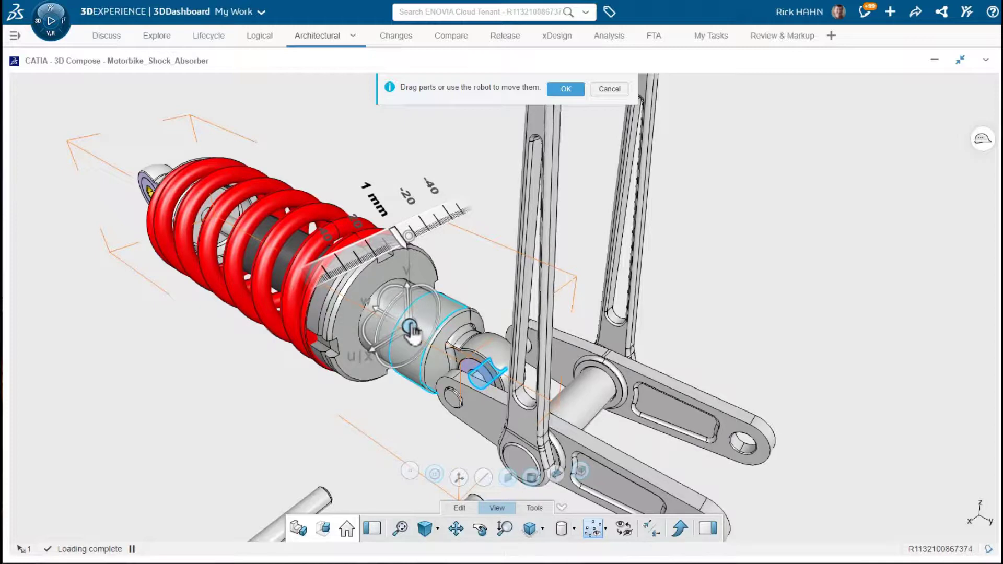
# Step: Relocate the robot to the lower eye, rotate the shock absorber upright to about 283° and apply the new position
pyautogui.moveTo(411, 331); pyautogui.dragTo(498, 360)
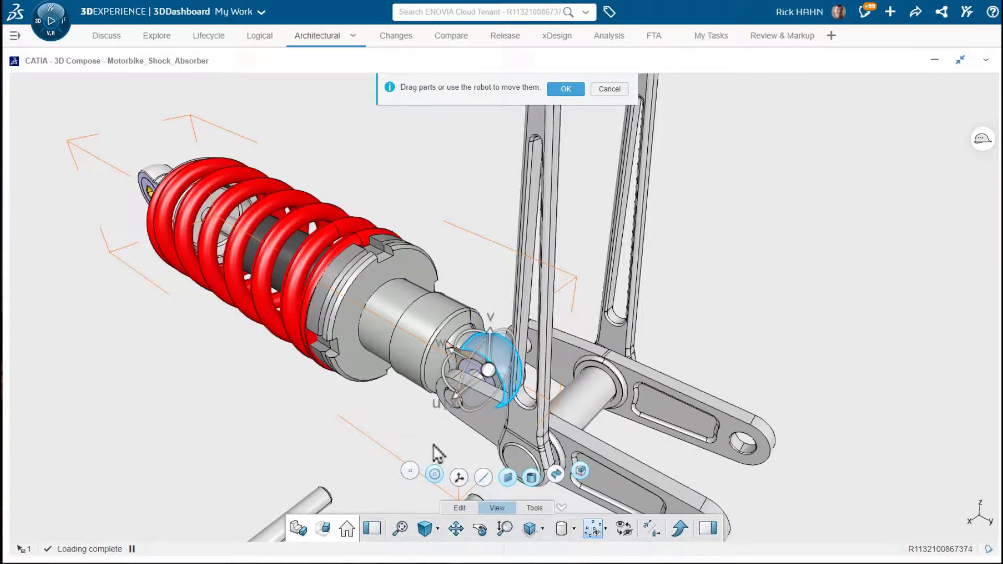
pyautogui.moveTo(468, 340); pyautogui.dragTo(508, 368)
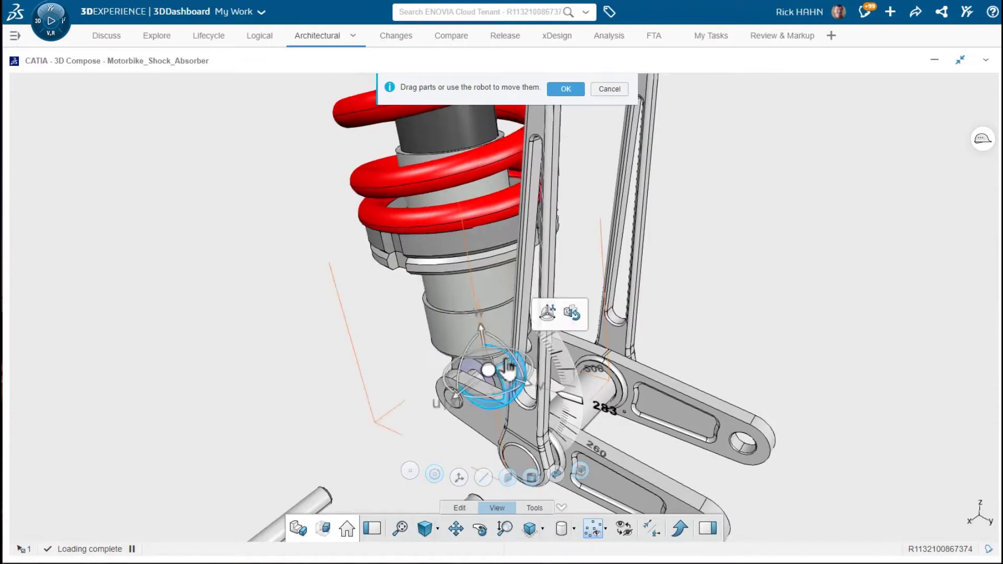
pyautogui.click(567, 90)
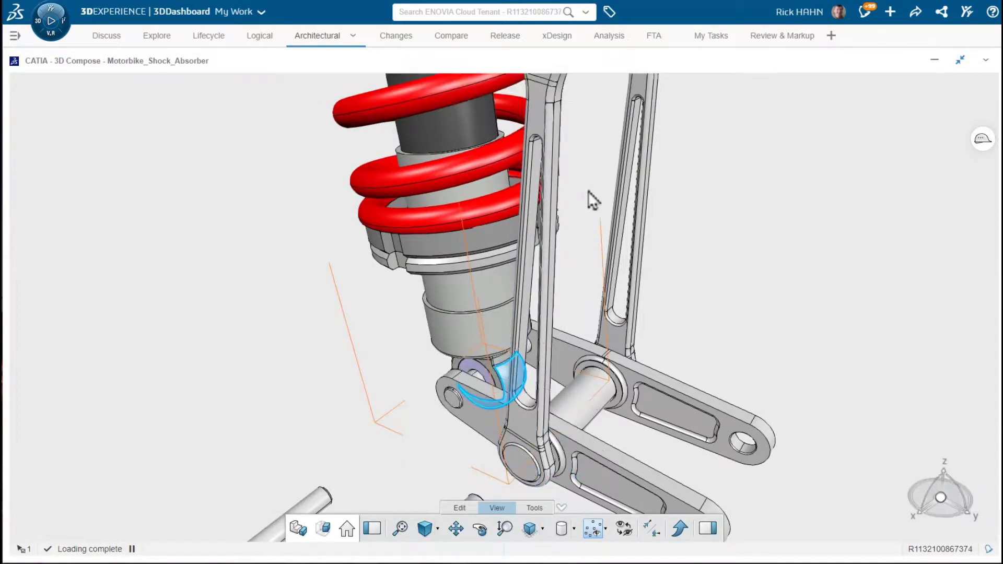
# Step: Move the triangular plate in front of the shock absorber about 328 mm along the Y axis with the robot and apply the position
pyautogui.moveTo(617, 256); pyautogui.dragTo(582, 437, button='middle')
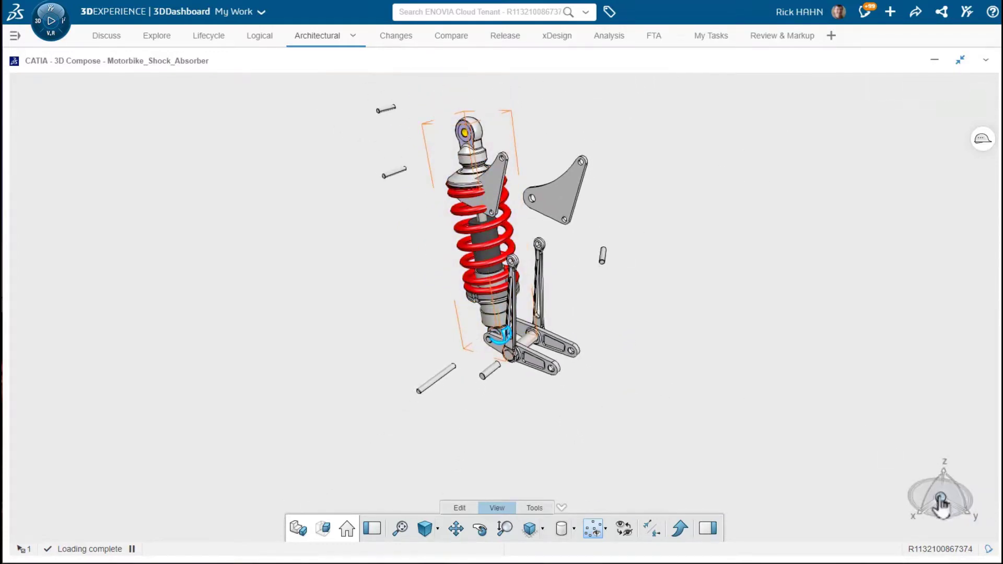
pyautogui.moveTo(940, 496); pyautogui.dragTo(727, 355)
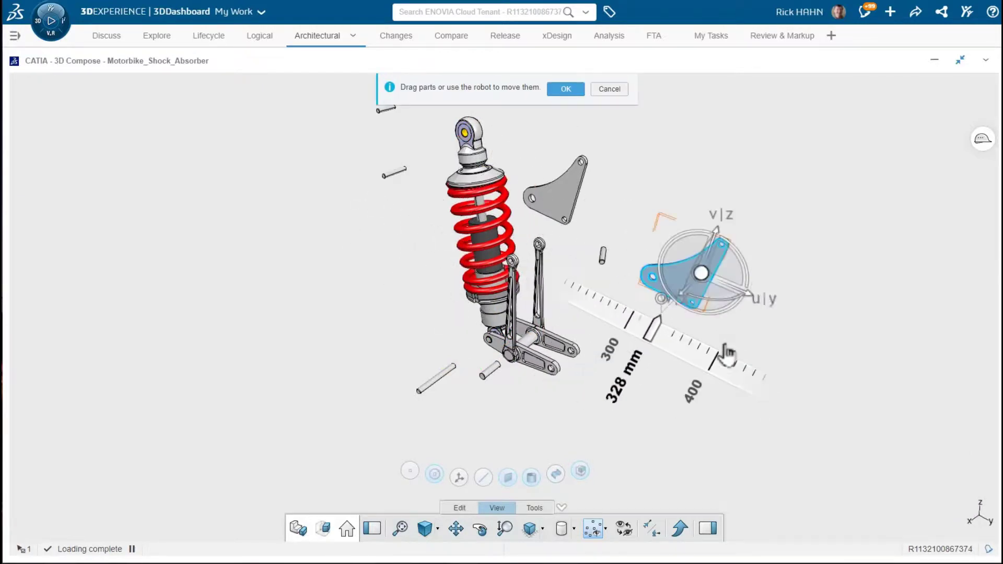
pyautogui.click(566, 89)
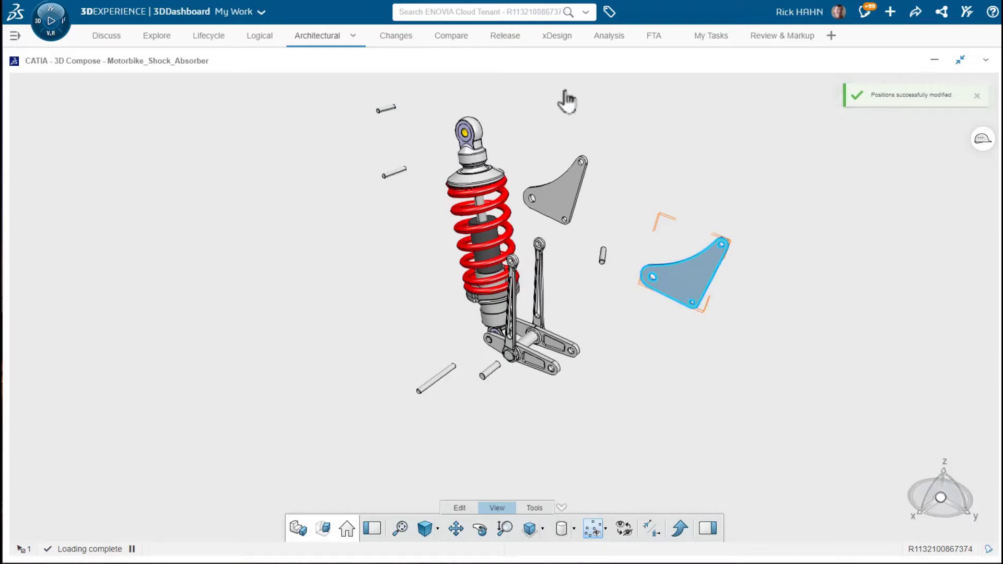